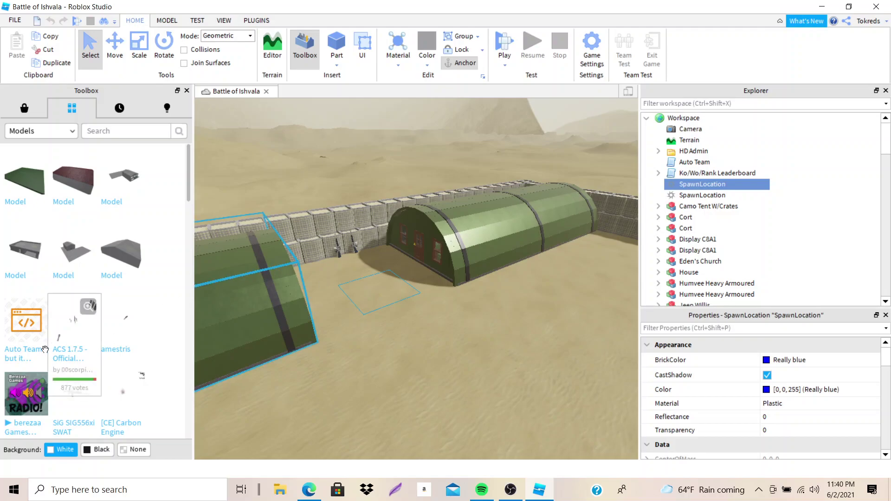
Show the Model tab and scroll the blue spawn's Properties to Teams and Forcefield.
mouse_move(23, 349)
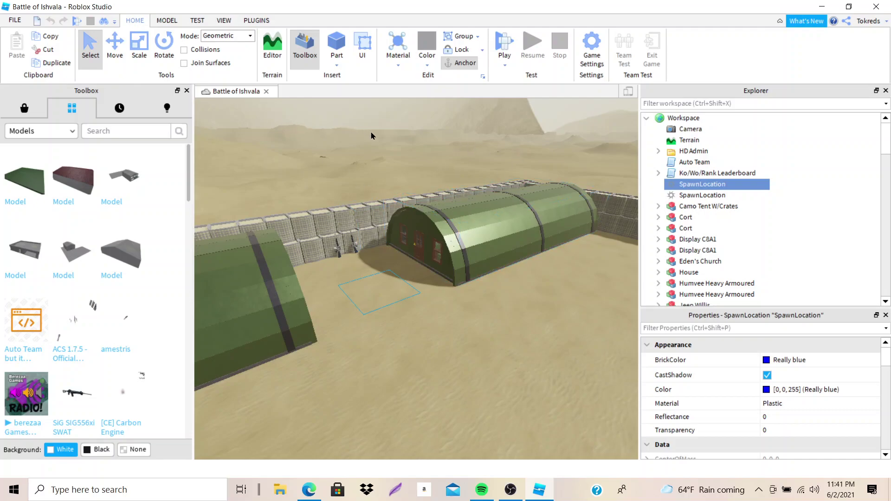
click(165, 24)
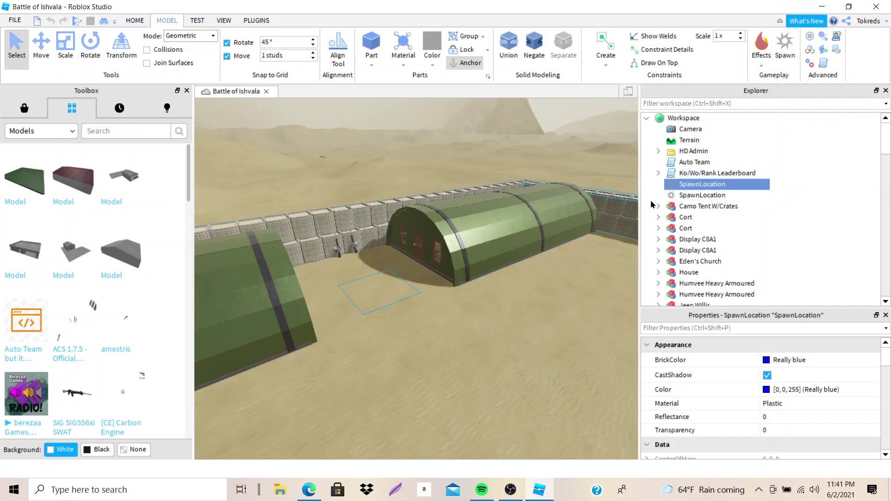
mouse_move(697, 188)
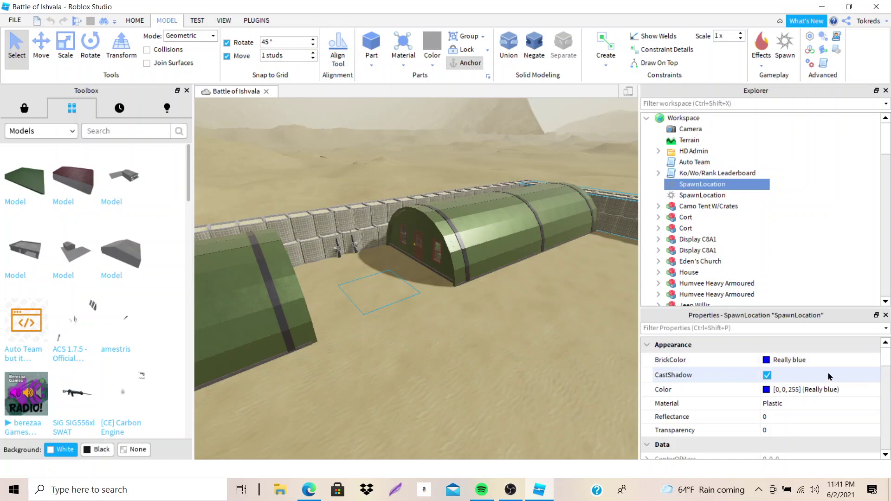
scroll(829, 372, down, 1)
scroll(826, 378, down, 6)
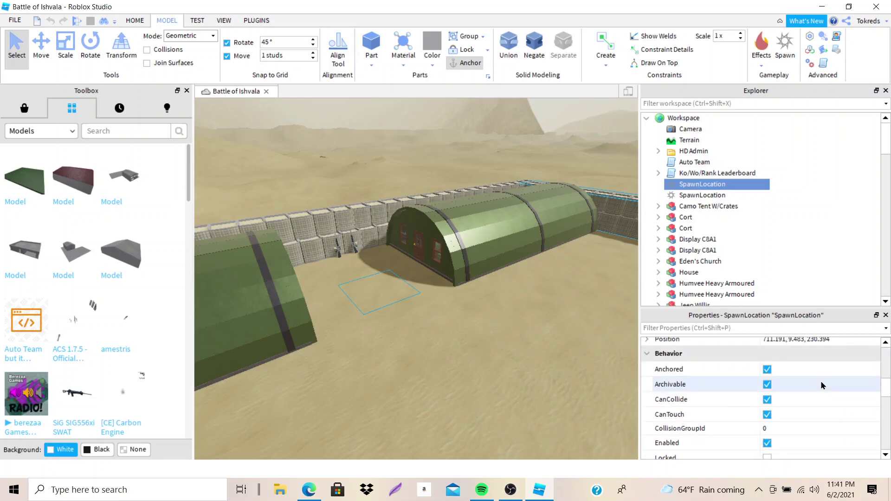
scroll(808, 382, up, 2)
scroll(786, 378, down, 1)
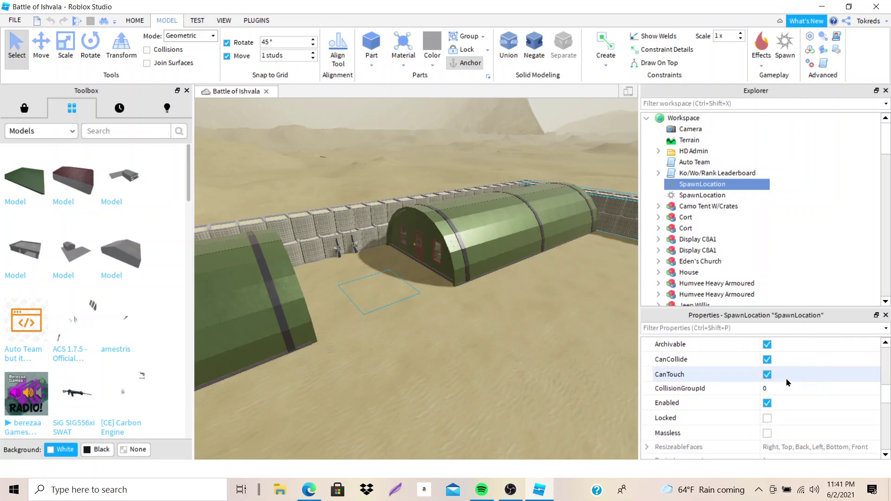
scroll(788, 381, up, 1)
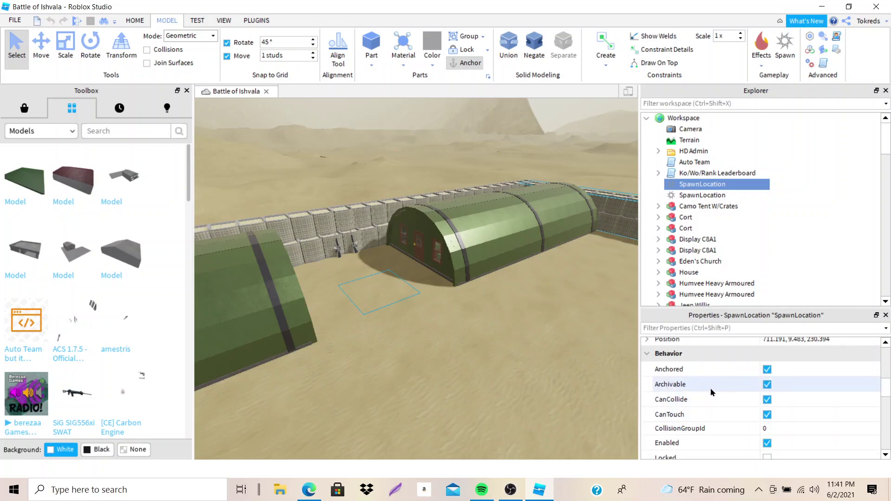
scroll(715, 386, down, 3)
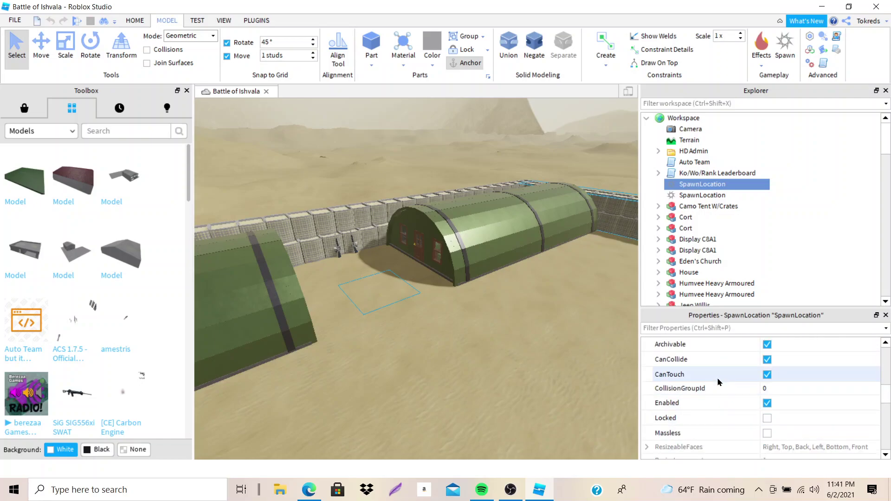
scroll(717, 378, down, 2)
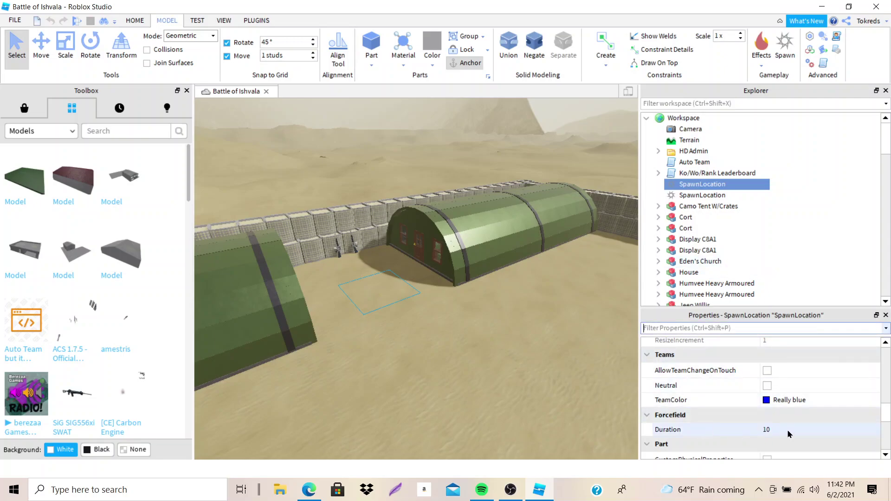
Try the spawn's forcefield Duration spinner, leaving the duration at 10.
click(819, 430)
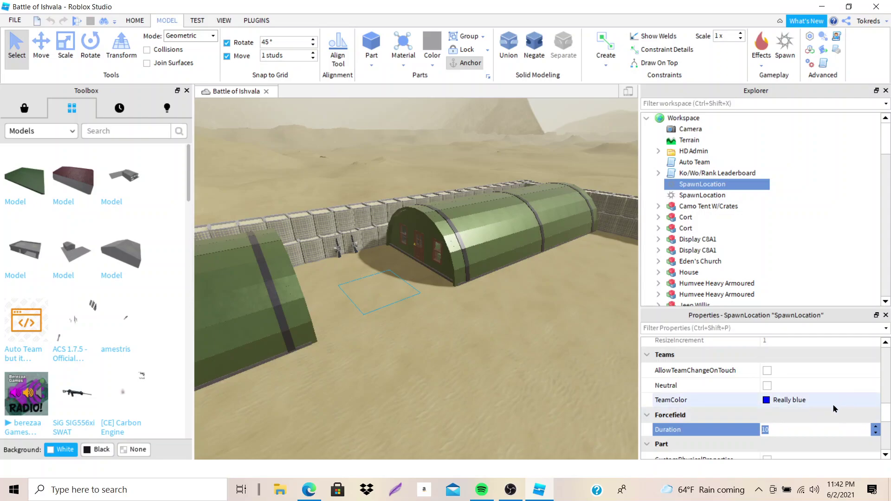
scroll(798, 376, down, 5)
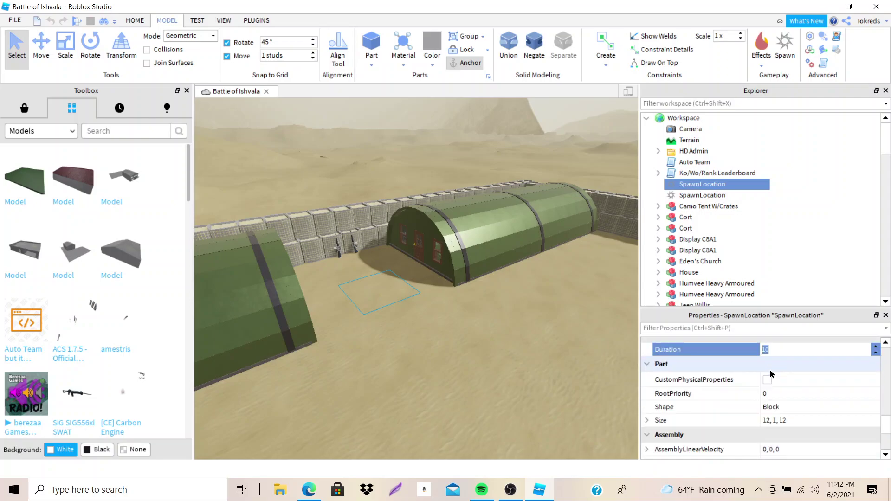
scroll(779, 375, down, 1)
scroll(779, 372, up, 3)
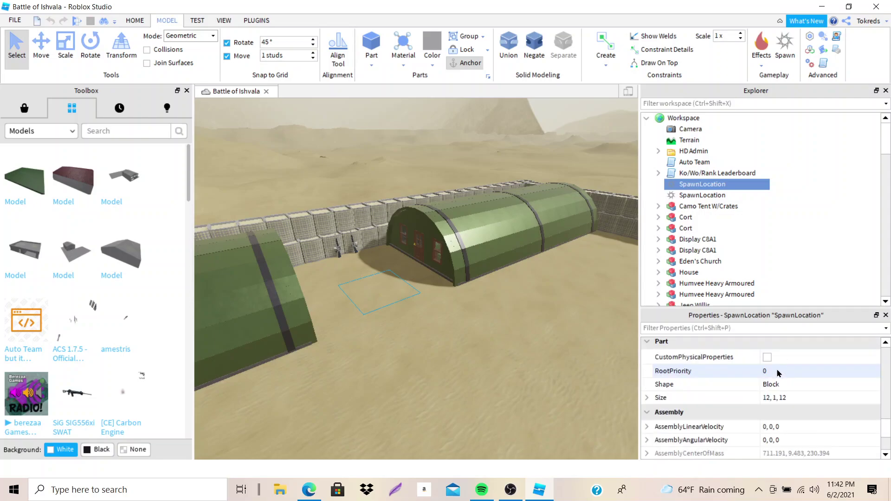
scroll(813, 373, up, 2)
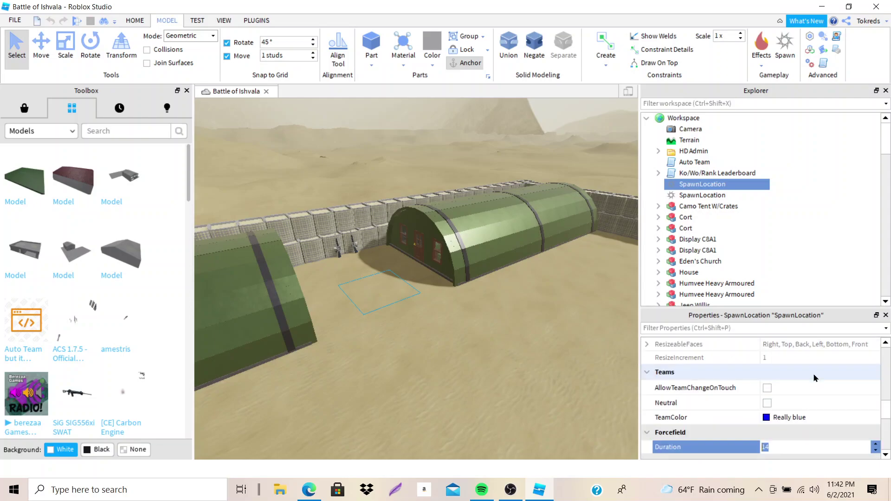
scroll(836, 415, down, 1)
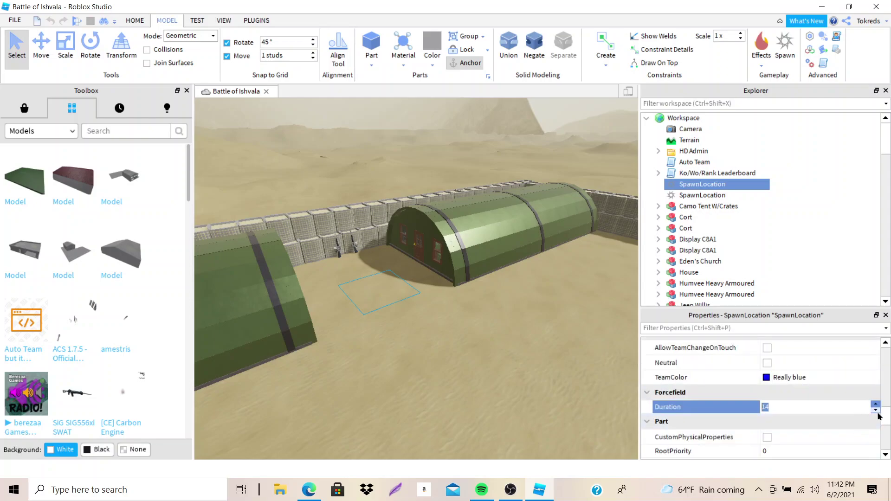
click(876, 410)
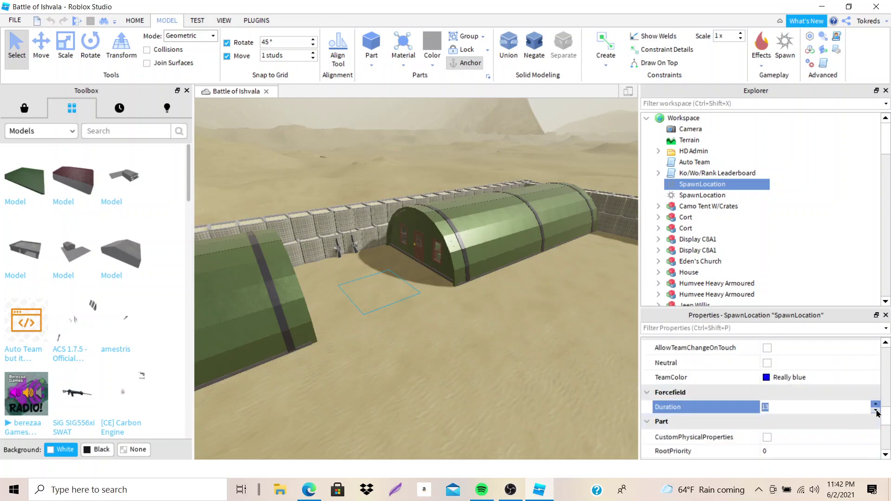
click(843, 394)
scroll(816, 420, down, 1)
scroll(812, 413, down, 1)
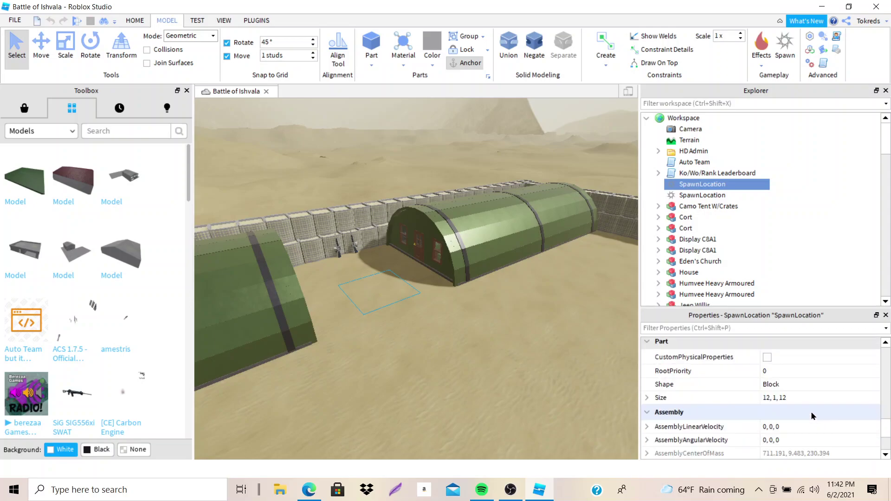
scroll(811, 411, up, 4)
scroll(806, 395, up, 10)
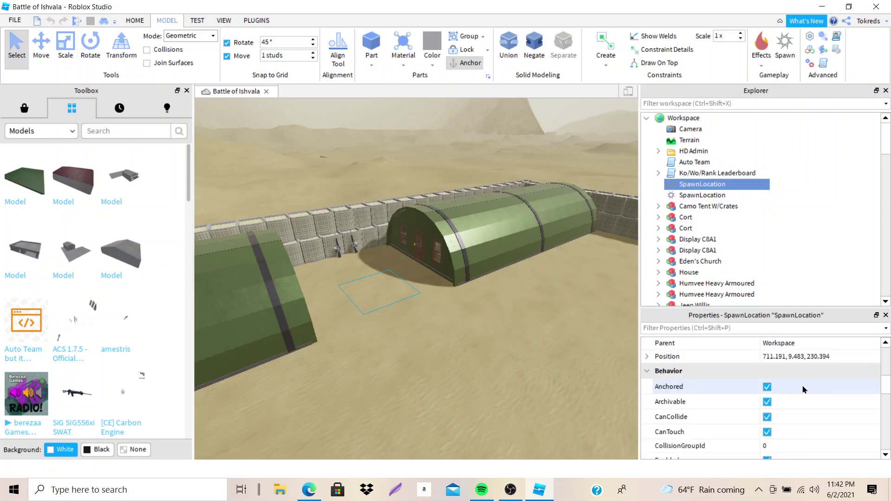
click(695, 195)
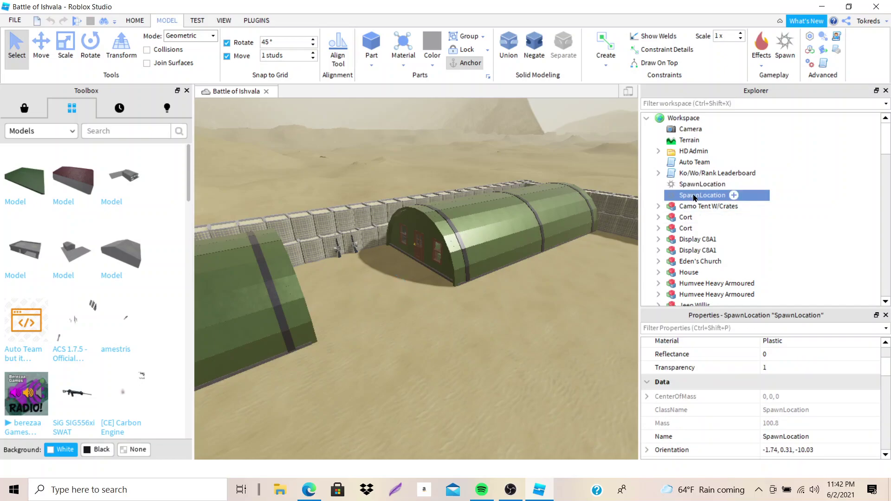
scroll(807, 357, up, 2)
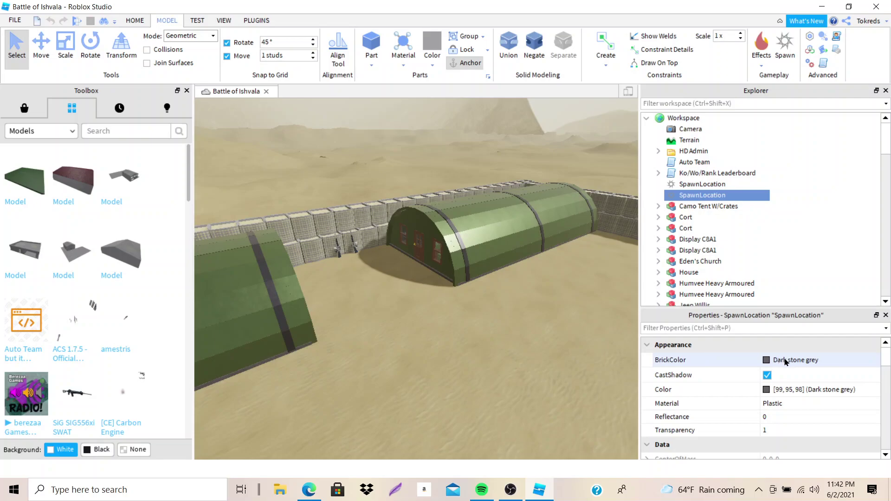
scroll(798, 385, down, 3)
scroll(798, 385, up, 3)
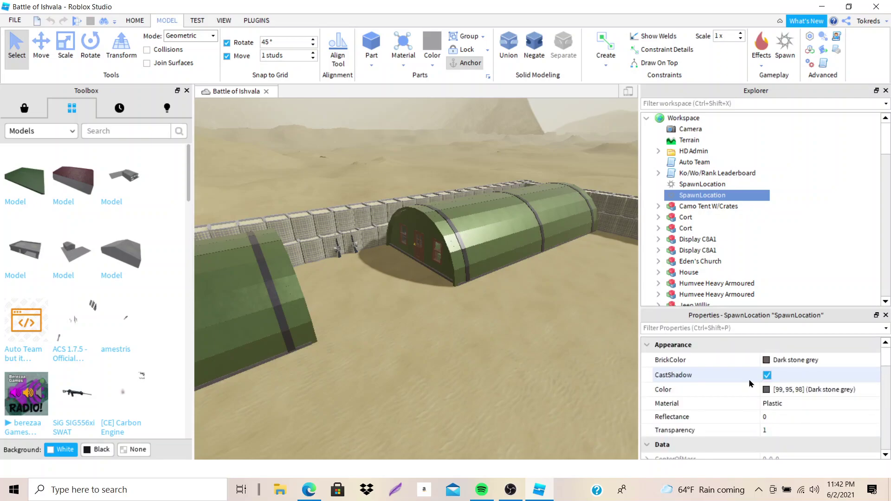
scroll(784, 395, down, 7)
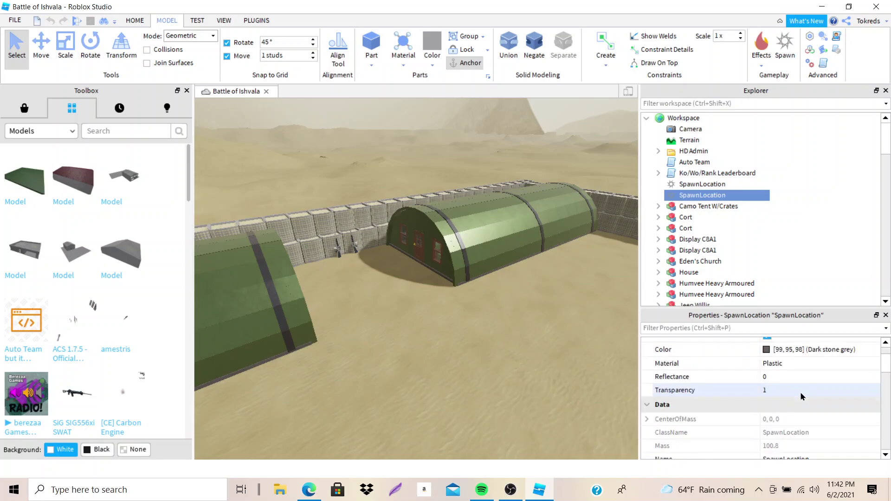
scroll(789, 386, up, 5)
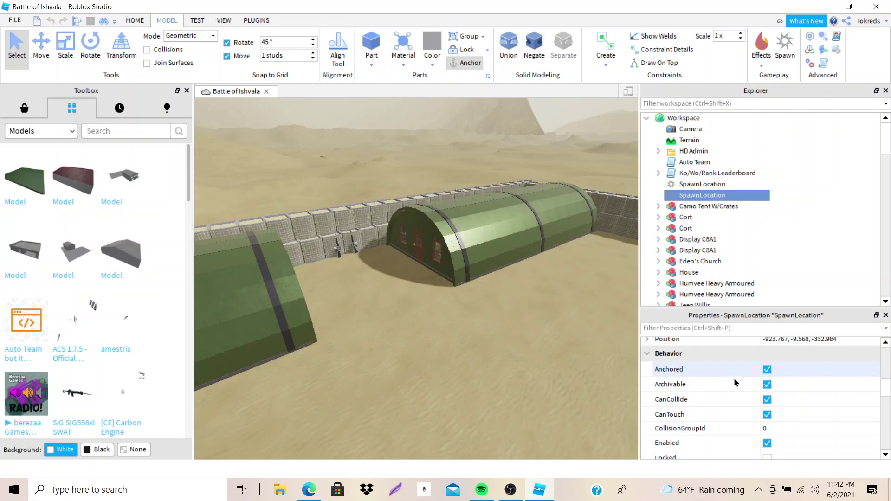
scroll(734, 383, down, 1)
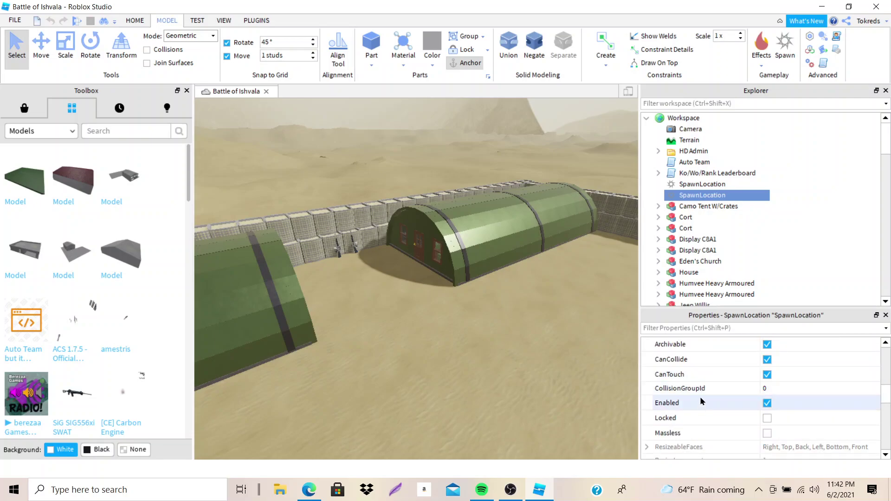
scroll(717, 391, up, 1)
scroll(723, 400, down, 2)
scroll(725, 402, down, 1)
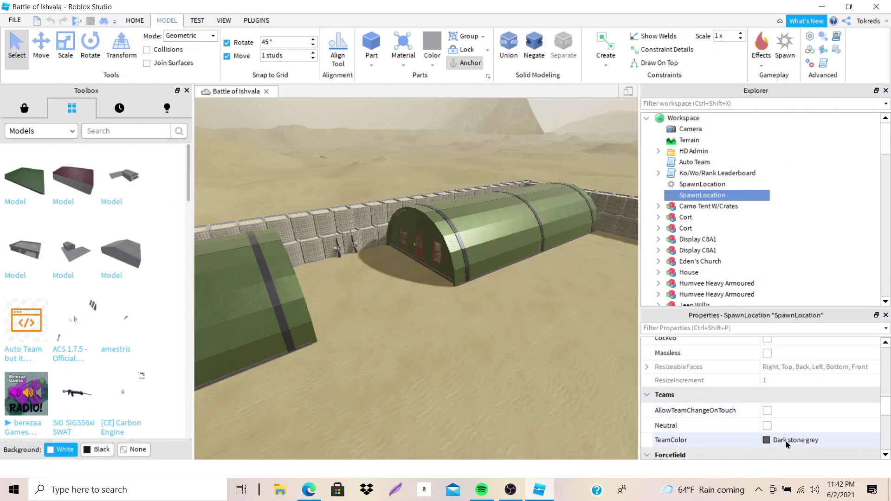
scroll(793, 417, down, 3)
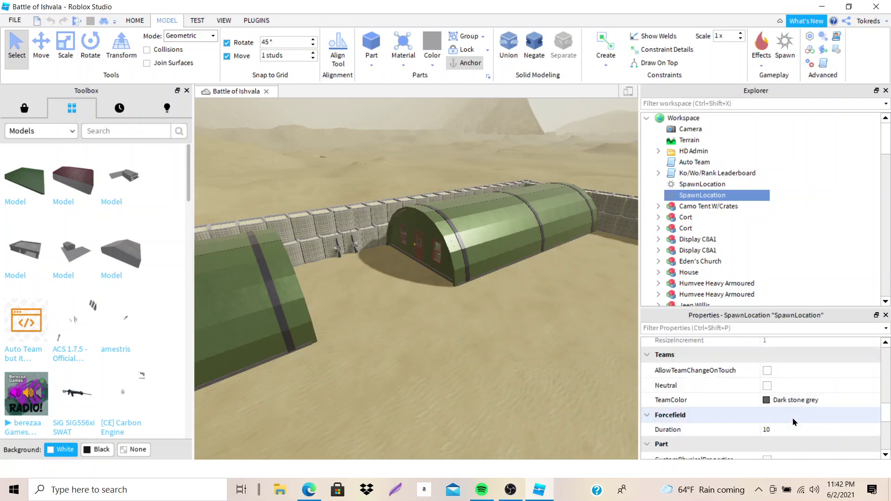
scroll(743, 408, down, 5)
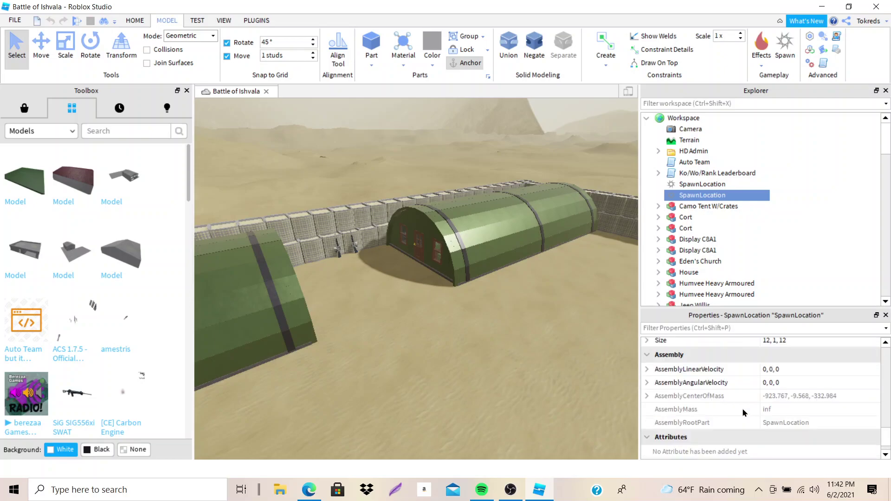
scroll(748, 410, up, 4)
scroll(740, 240, down, 15)
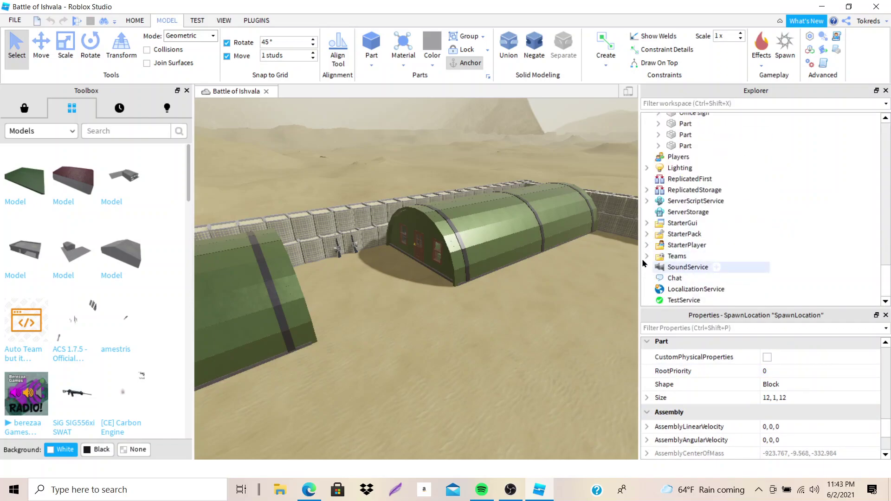
click(647, 256)
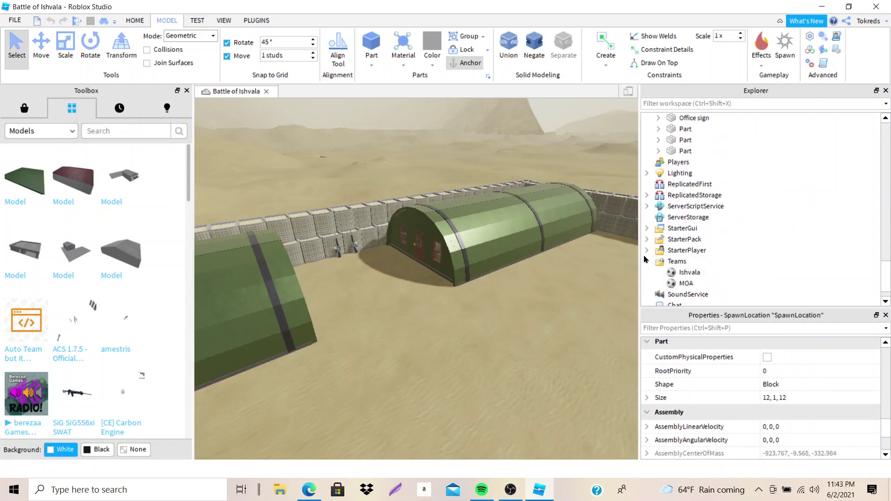
click(683, 263)
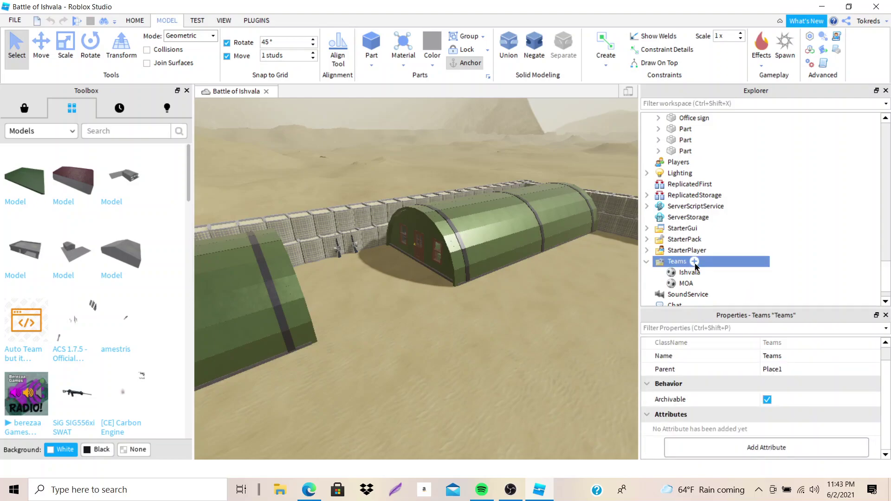
click(695, 261)
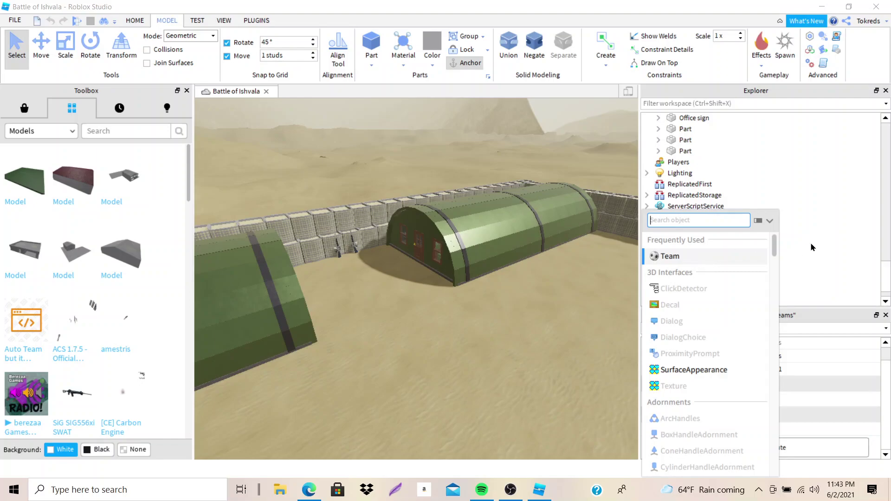
click(851, 240)
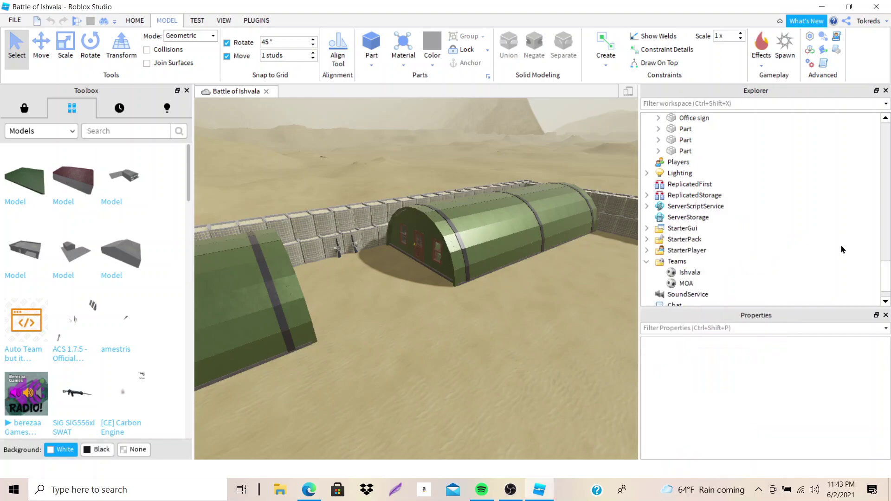
click(690, 273)
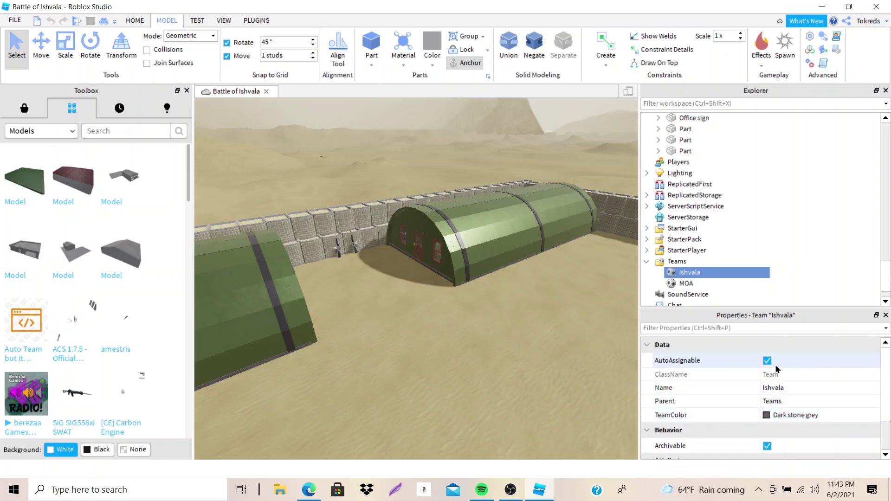
scroll(780, 369, down, 1)
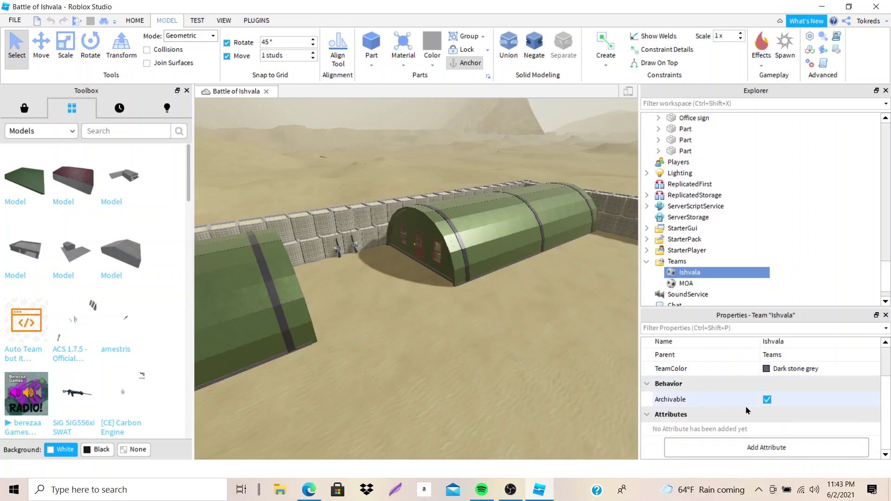
click(686, 287)
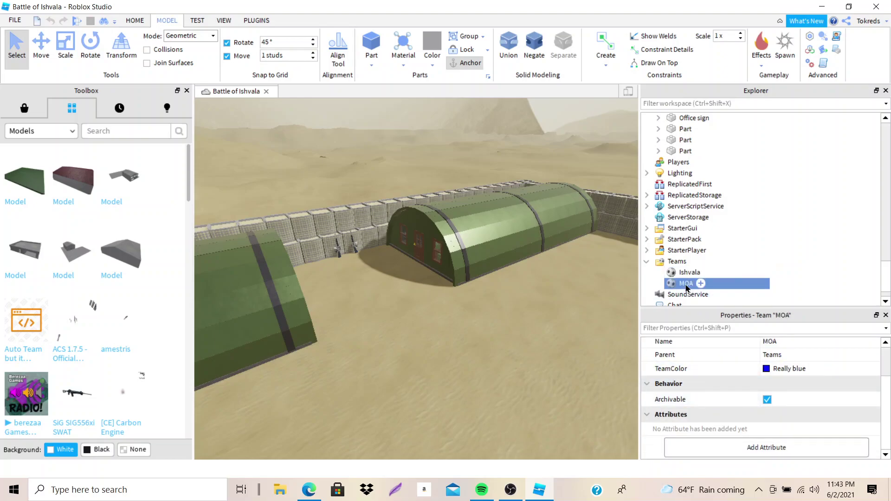
scroll(785, 371, up, 1)
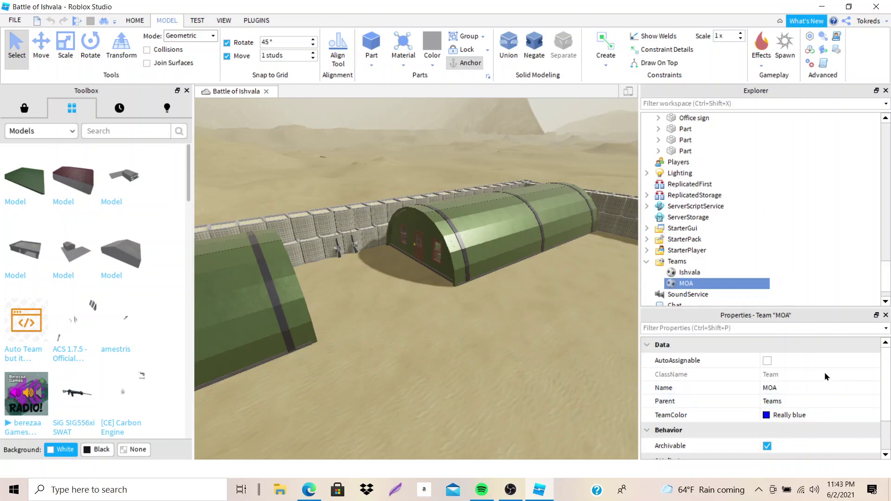
click(646, 263)
scroll(765, 264, up, 15)
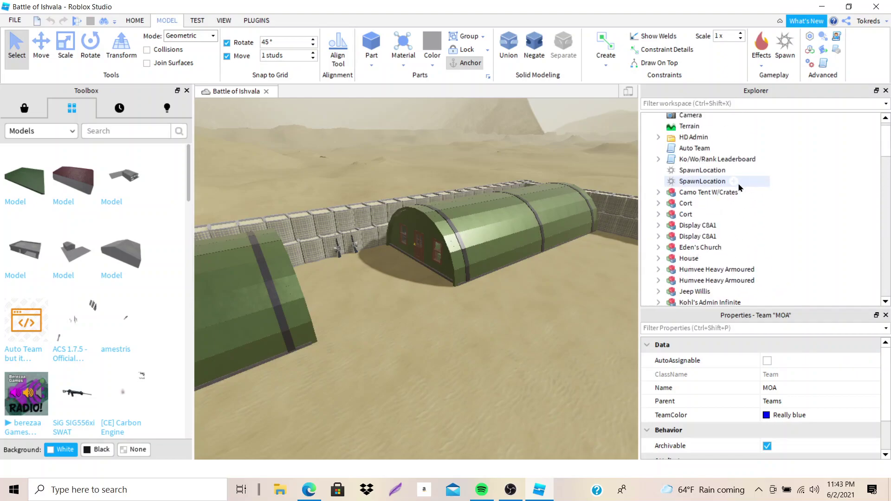
scroll(740, 187, up, 1)
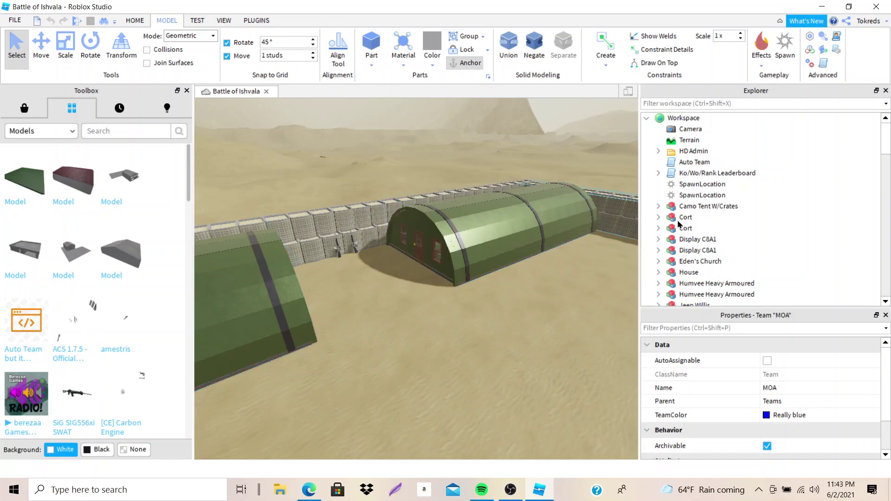
Open the Auto Team script to review its team colour and group check, then open the group page in Edge.
double_click(695, 162)
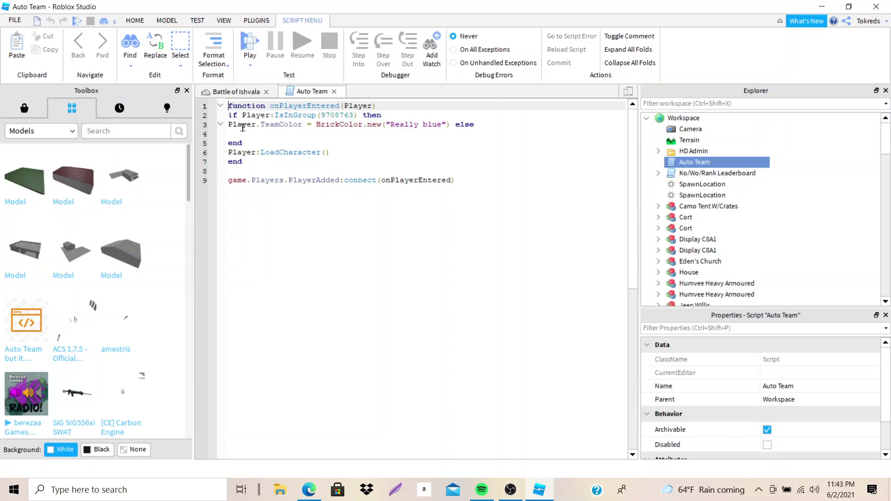
drag(229, 125, 429, 139)
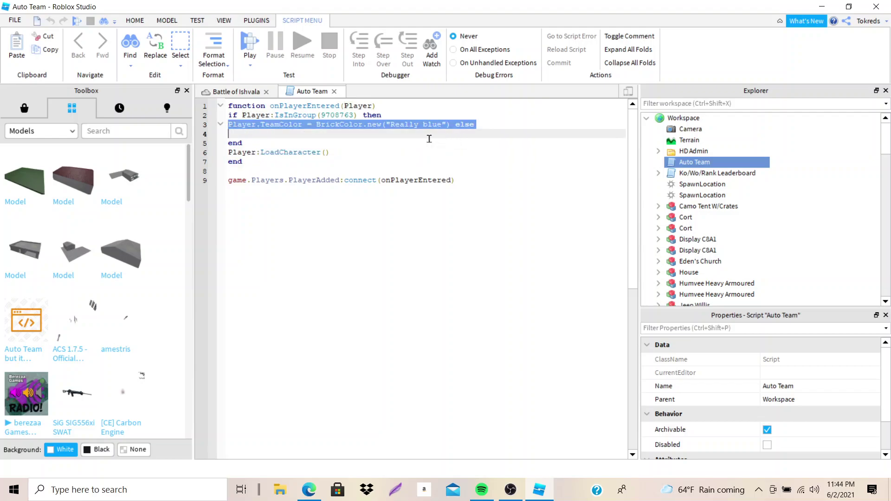
click(501, 105)
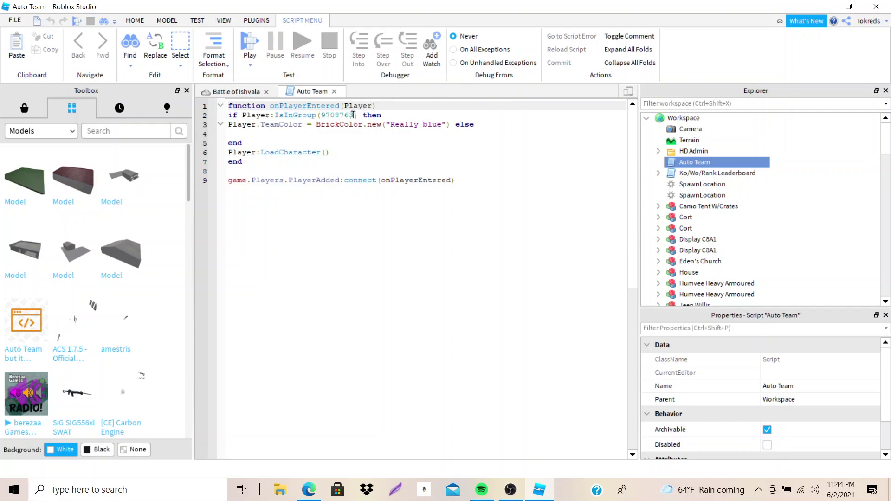
click(354, 115)
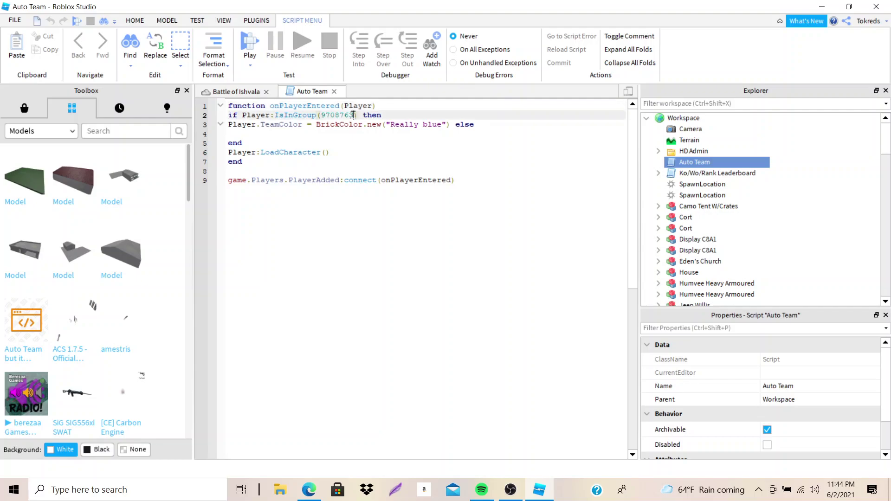
click(308, 490)
click(505, 148)
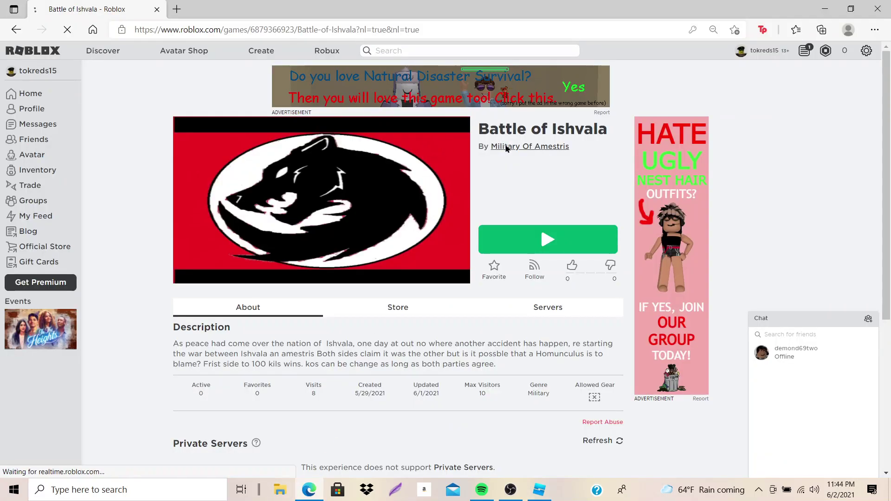
Check the Military Of Amestris group ID in the page address, then go back to Roblox Studio.
drag(249, 30, 284, 29)
click(256, 29)
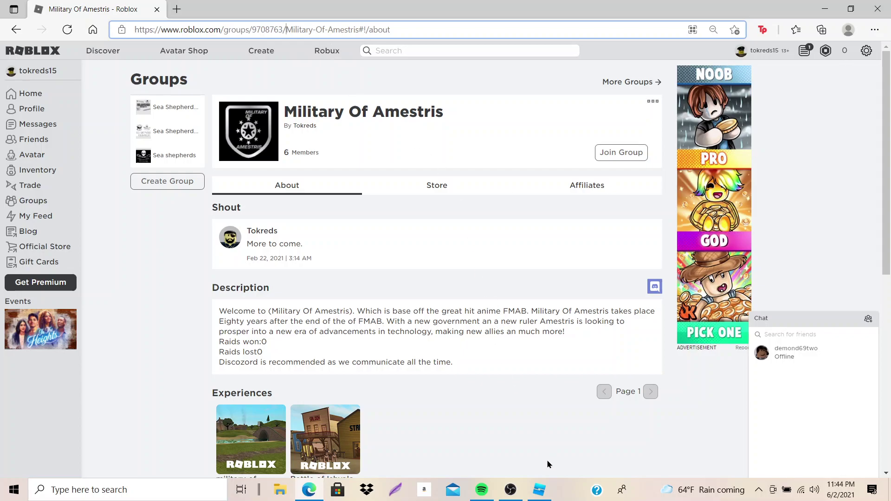
click(539, 490)
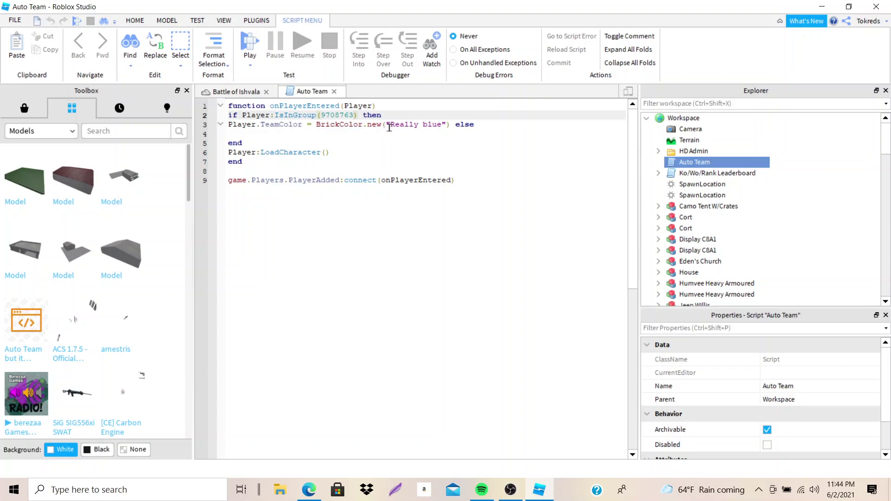
Inspect the Really blue colour name on line 3 of the Auto Team script.
drag(389, 127, 393, 127)
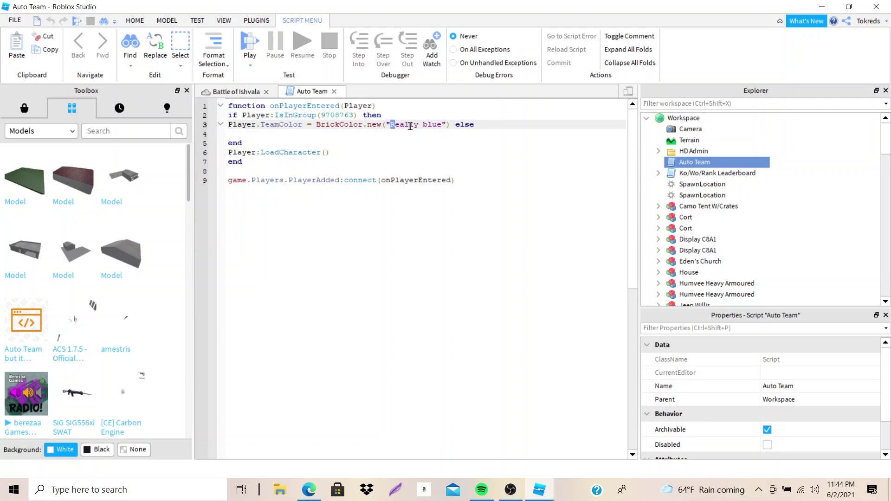
click(409, 125)
Close the Auto Team script and pick Military Of Amestris as the owner in Publish Place.
click(335, 93)
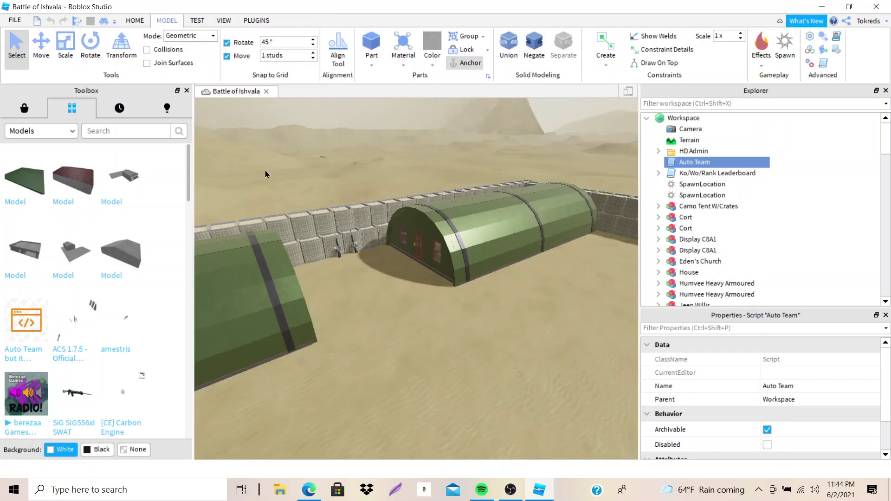
click(16, 23)
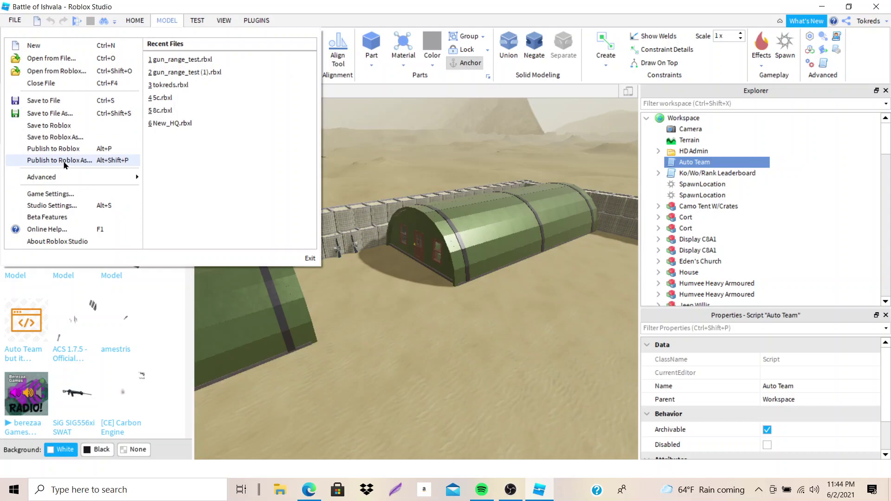
click(53, 160)
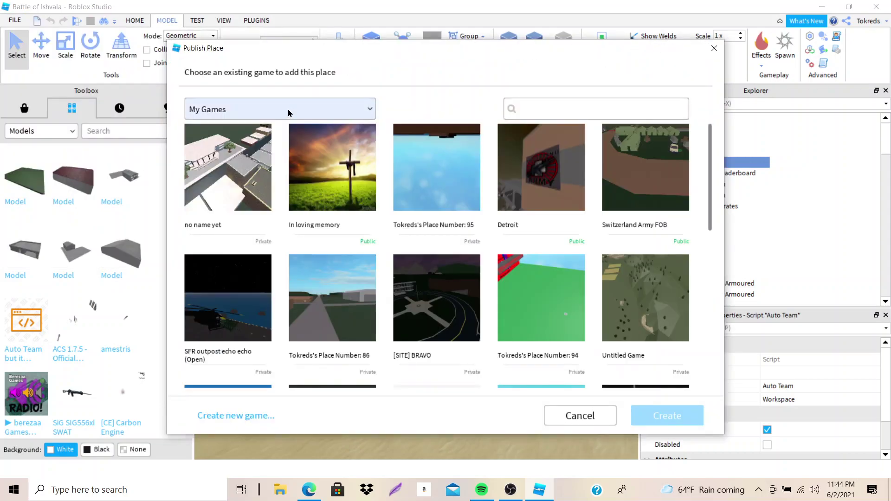
click(290, 113)
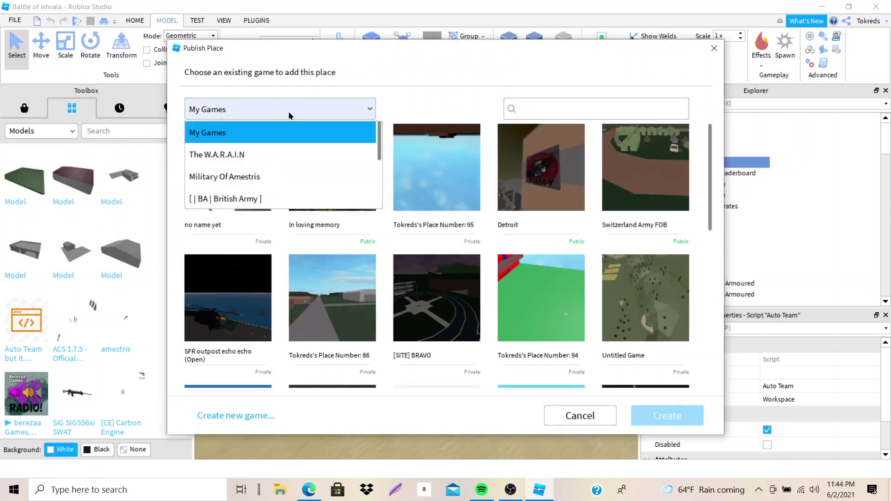
click(266, 185)
click(291, 110)
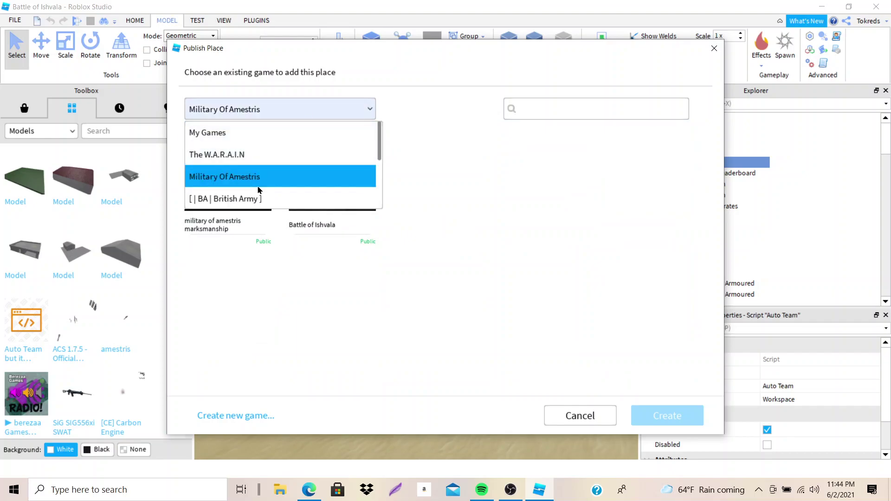
click(288, 176)
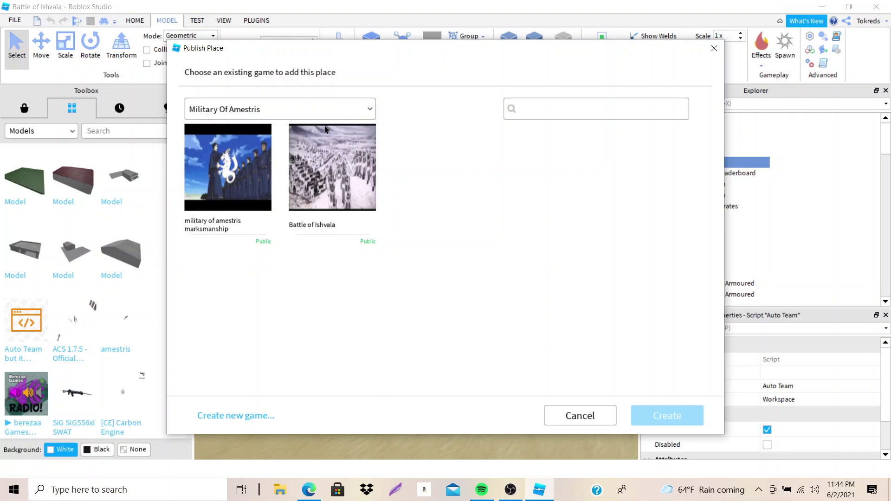
Select the Battle of Ishvala place, then cancel without overwriting it.
click(325, 188)
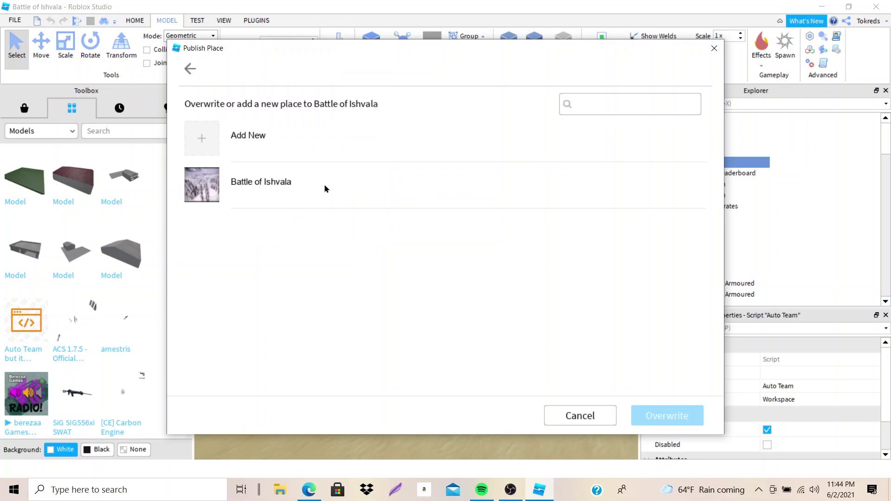
click(418, 189)
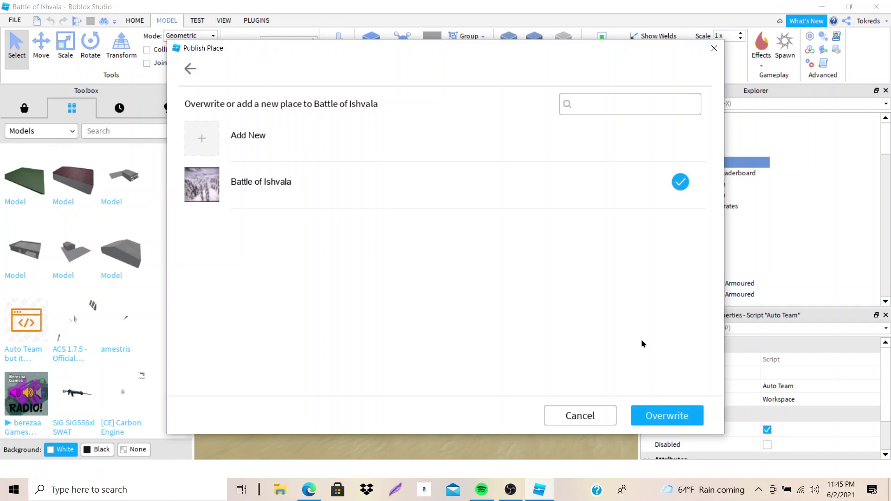
click(580, 416)
right_drag(442, 273, 487, 188)
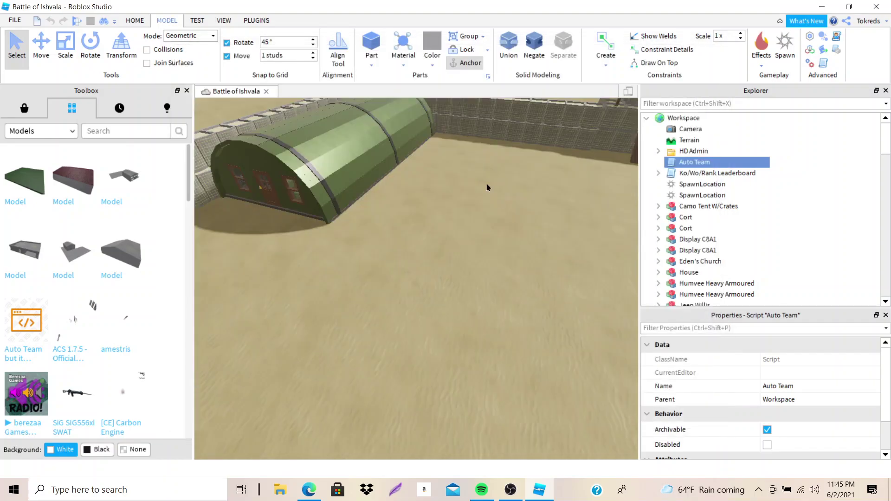
Start a play-test of the Battle of Ishvala place from the Home tab.
click(136, 20)
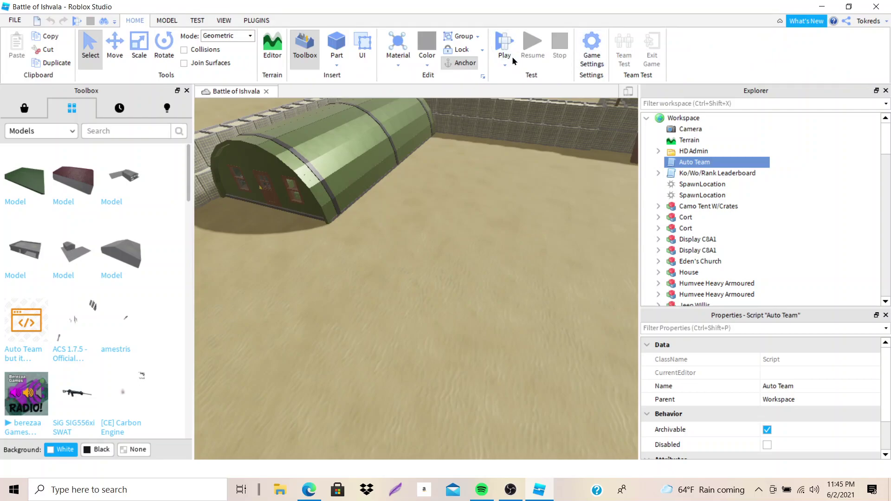
scroll(509, 188, down, 5)
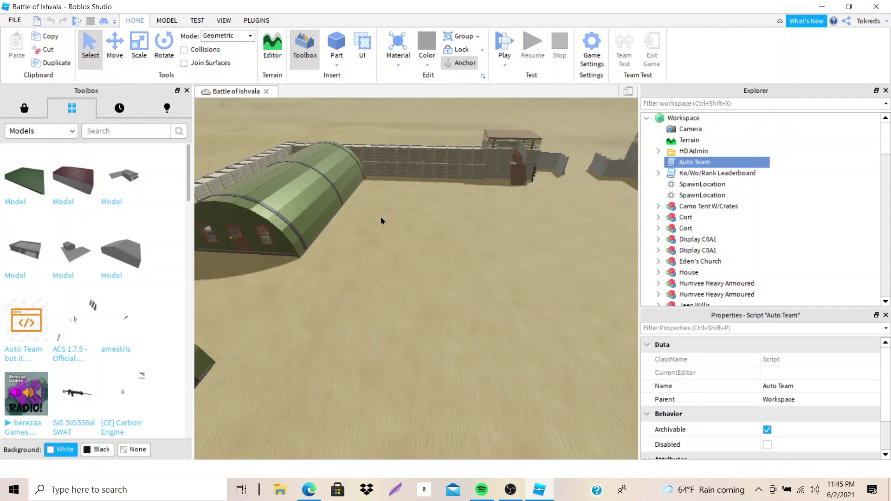
click(506, 61)
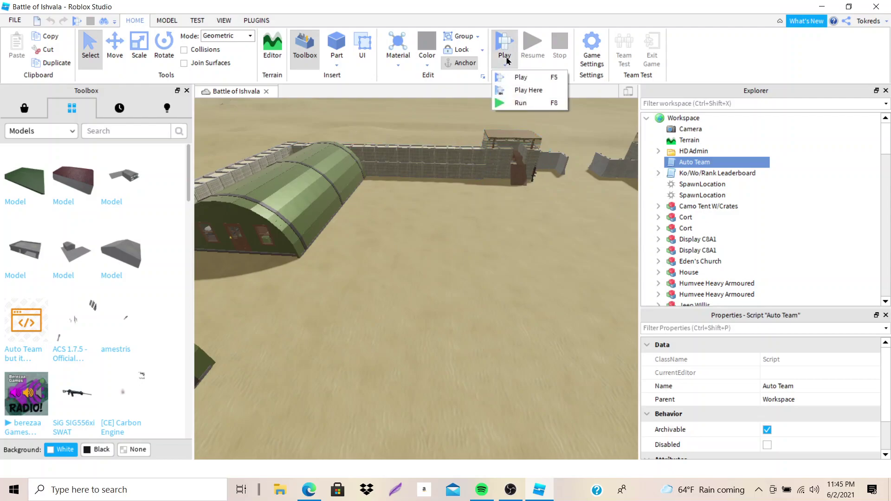
click(514, 82)
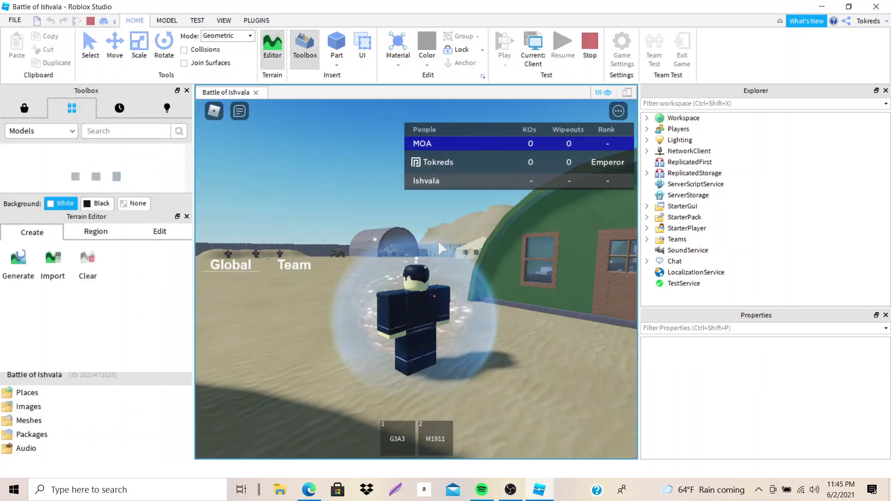
Equip the M1911 pistol, aim and fire two shots, then put it away.
right_drag(439, 241, 453, 278)
click(425, 441)
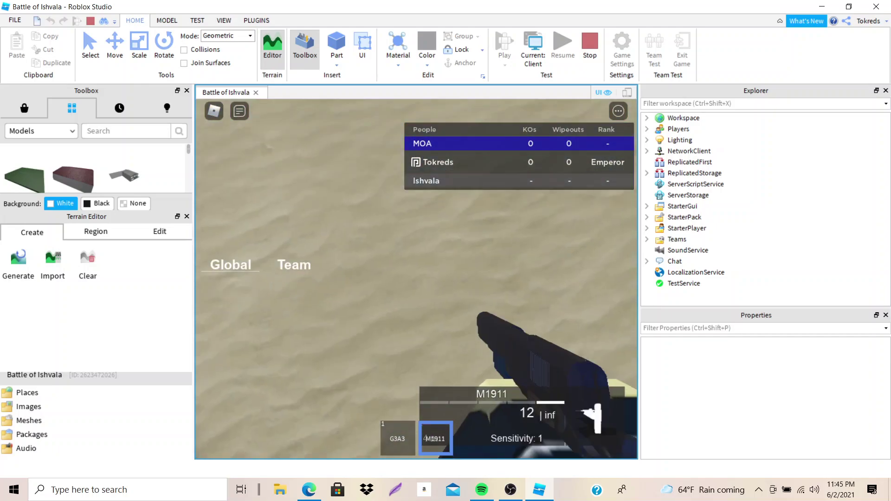
right_click(417, 279)
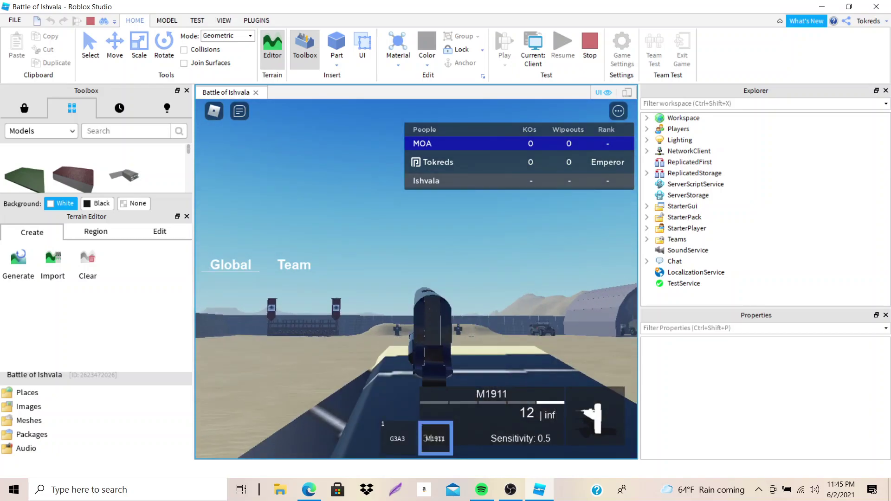
click(417, 278)
click(416, 278)
click(416, 279)
click(417, 278)
click(417, 279)
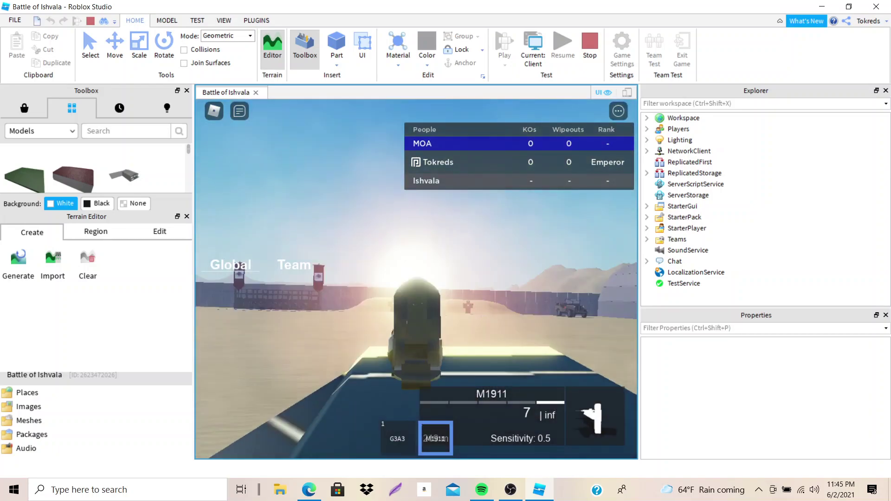
right_click(416, 278)
key(2)
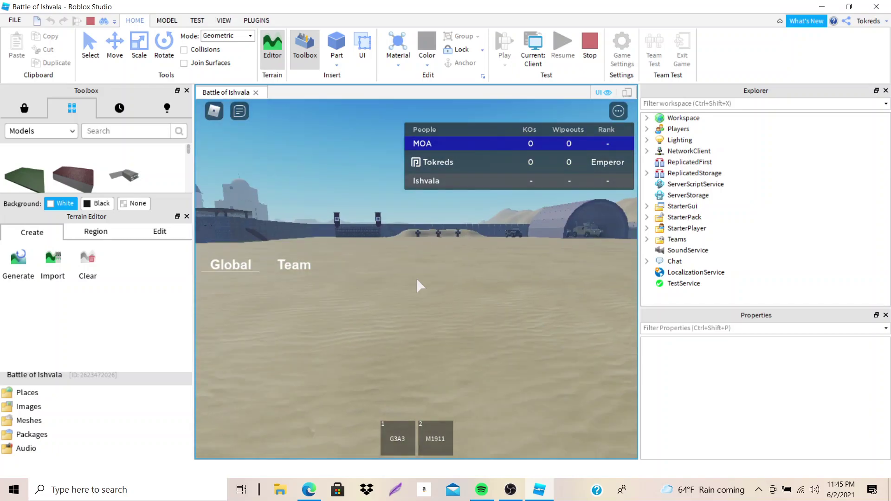
scroll(420, 285, down, 5)
right_drag(392, 272, 404, 272)
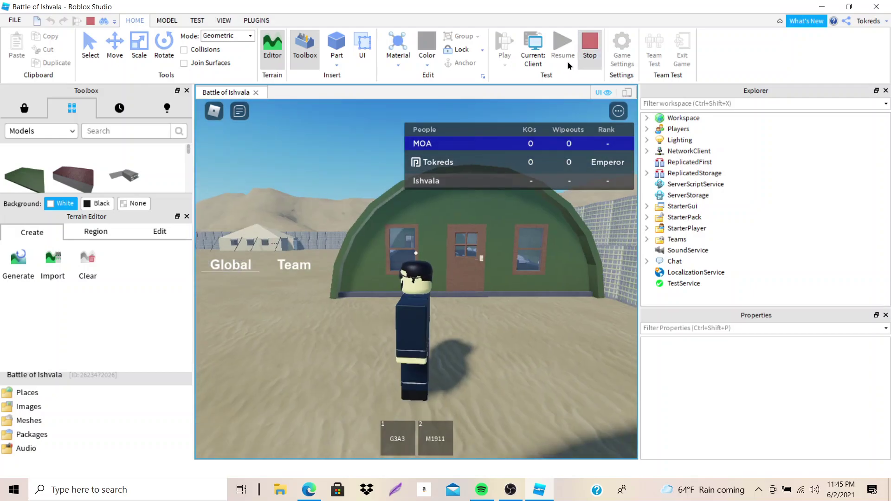
Stop the play-test and close the place, discarding changes.
click(590, 31)
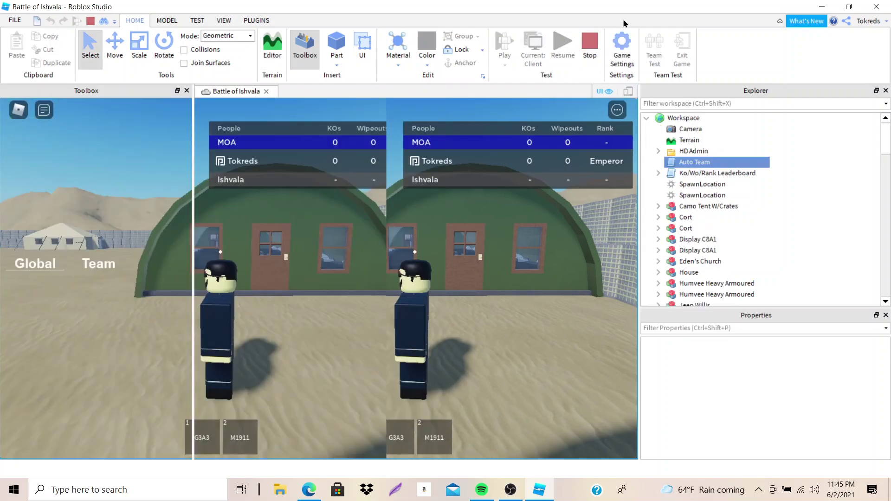
click(877, 6)
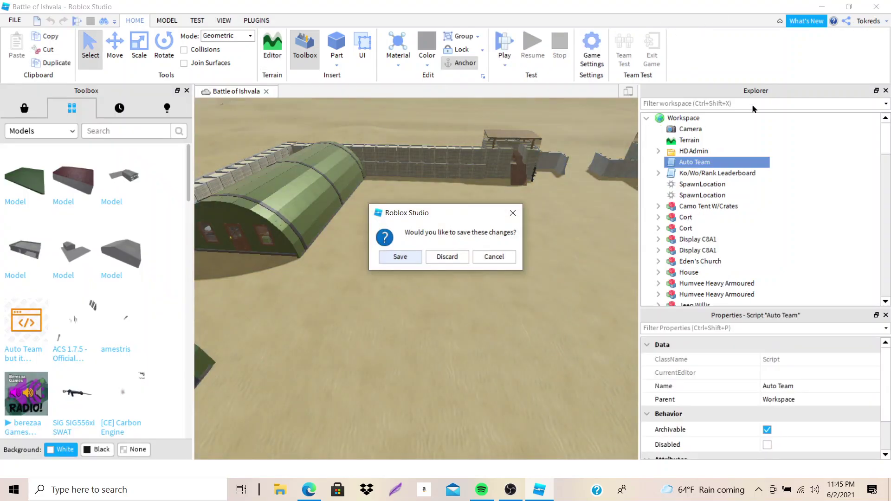
click(442, 258)
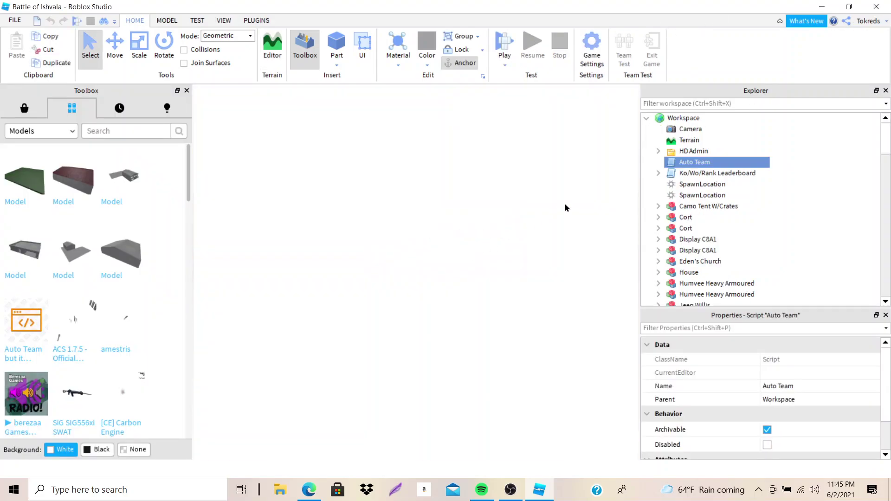
Open Battle of Ishvala from the group's Experiences list and launch it with Play.
scroll(347, 331, down, 1)
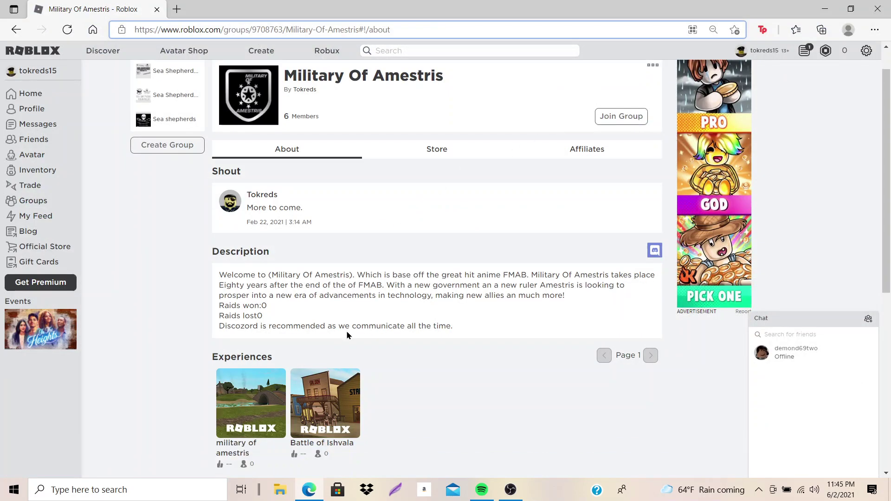
scroll(346, 330, down, 7)
click(327, 93)
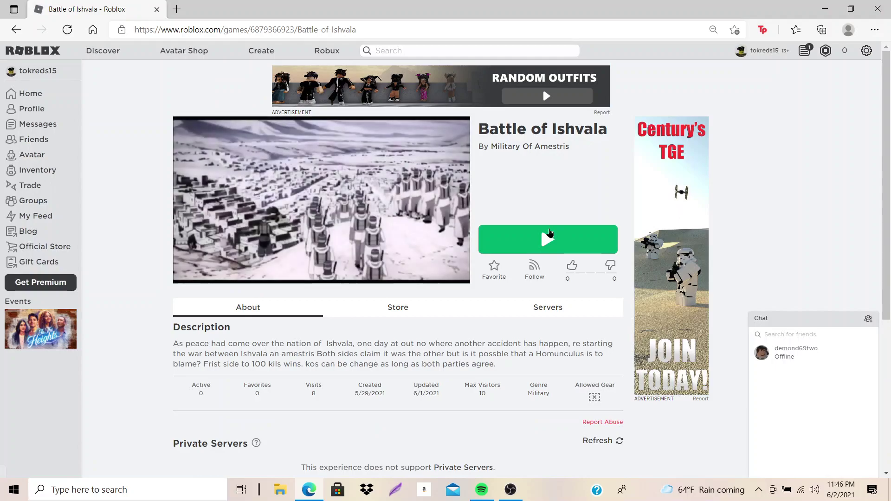
click(550, 231)
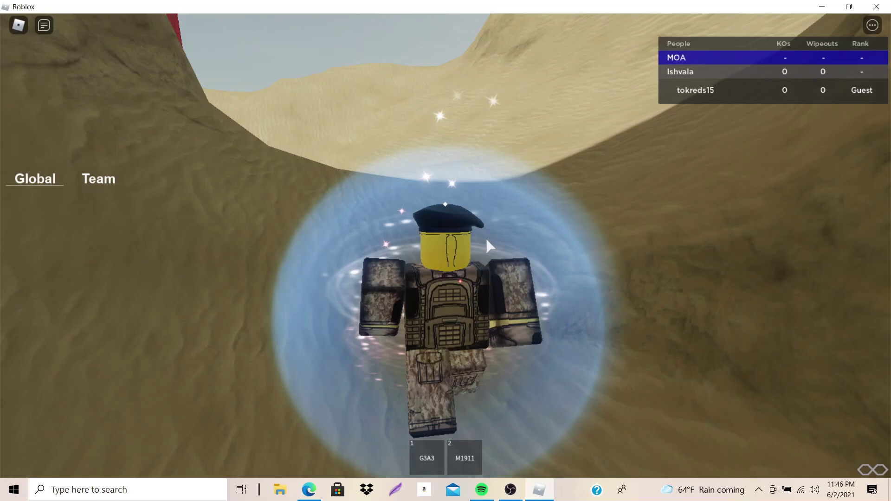
Equip the G3A3 rifle, fire a shot, holster it, and zoom the camera.
key(1)
click(446, 251)
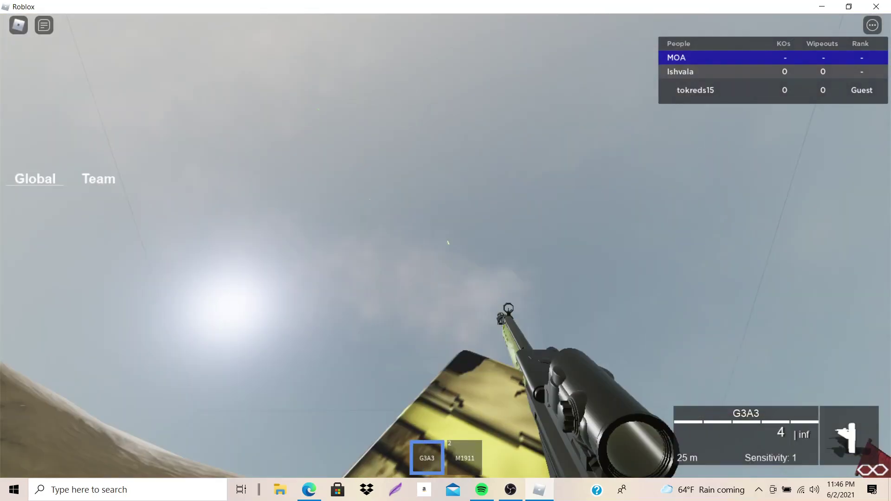
key(1)
scroll(507, 261, down, 5)
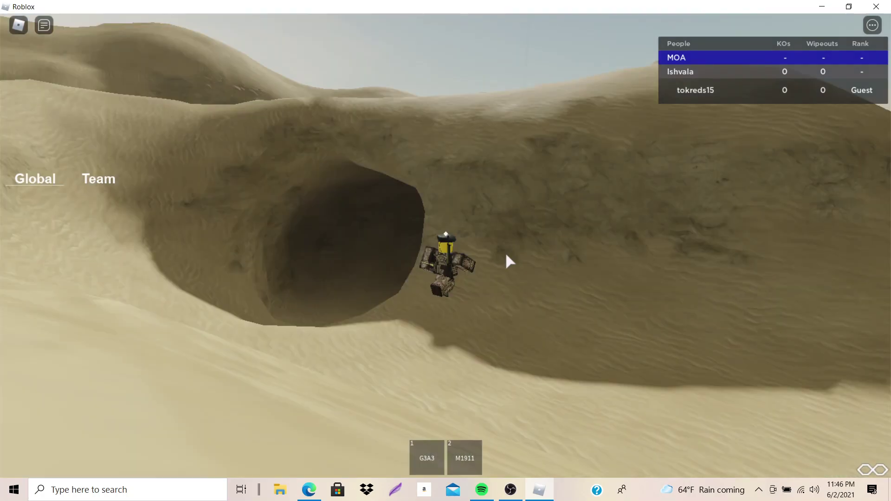
scroll(528, 236, up, 4)
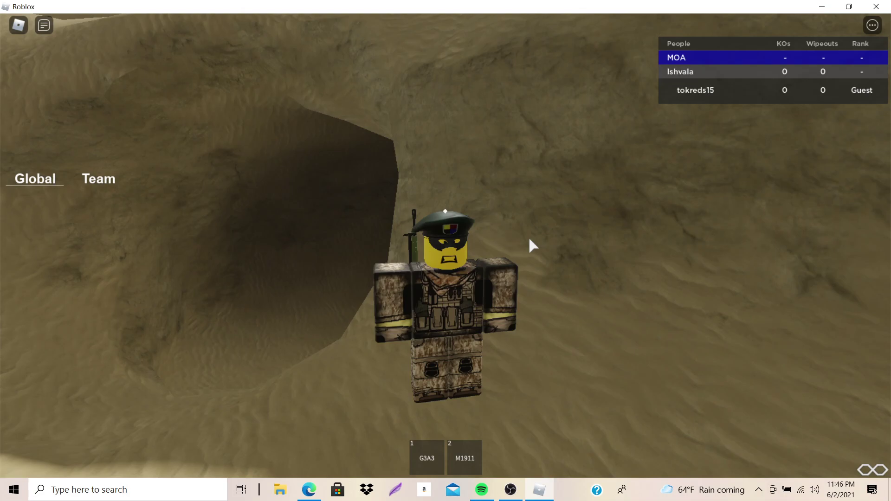